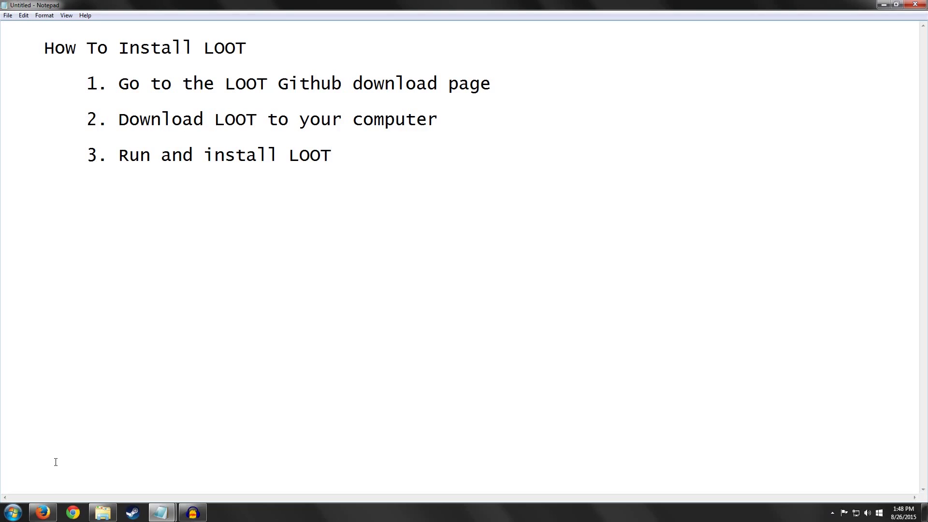
Switch to Firefox, search Google for "loot skyrim" and open the LOOT download page at loot.github.io
{"action": "left_click", "coordinate": [43, 513]}
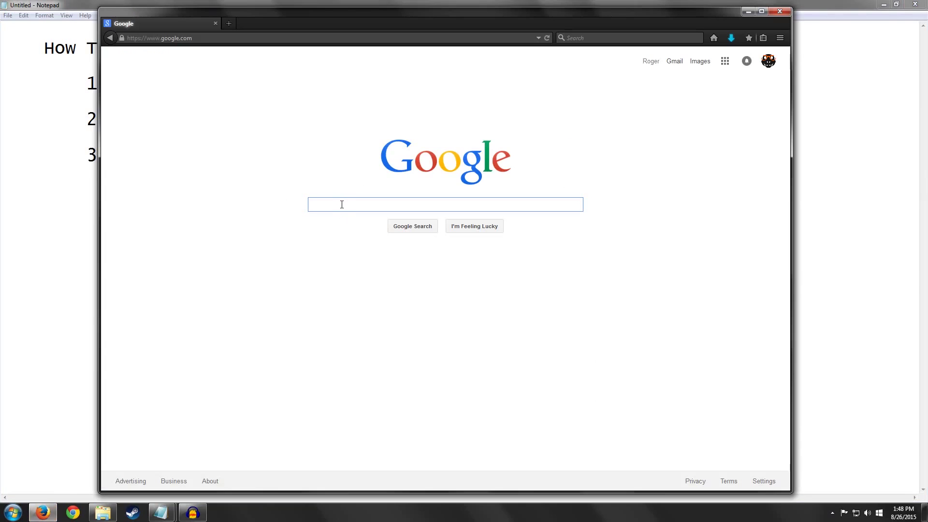
{"action": "type", "text": "loo"}
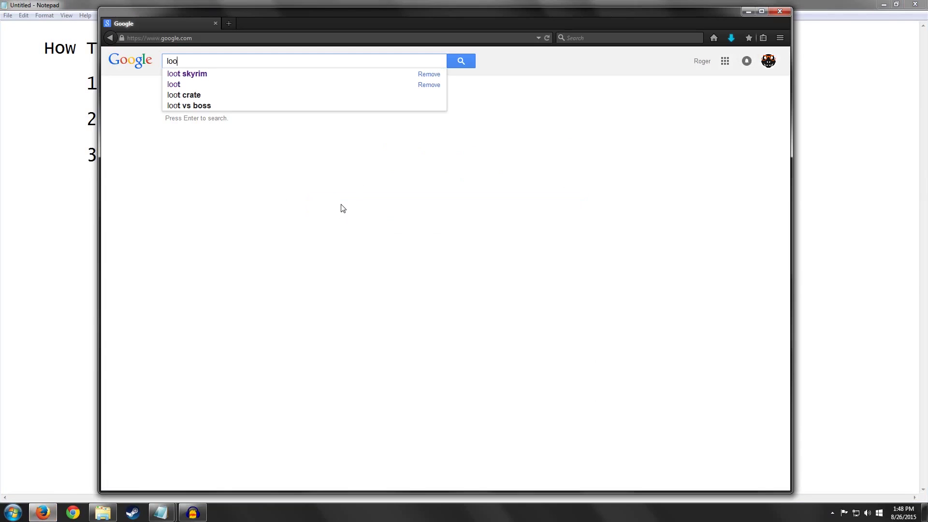
{"action": "type", "text": "t skyrim"}
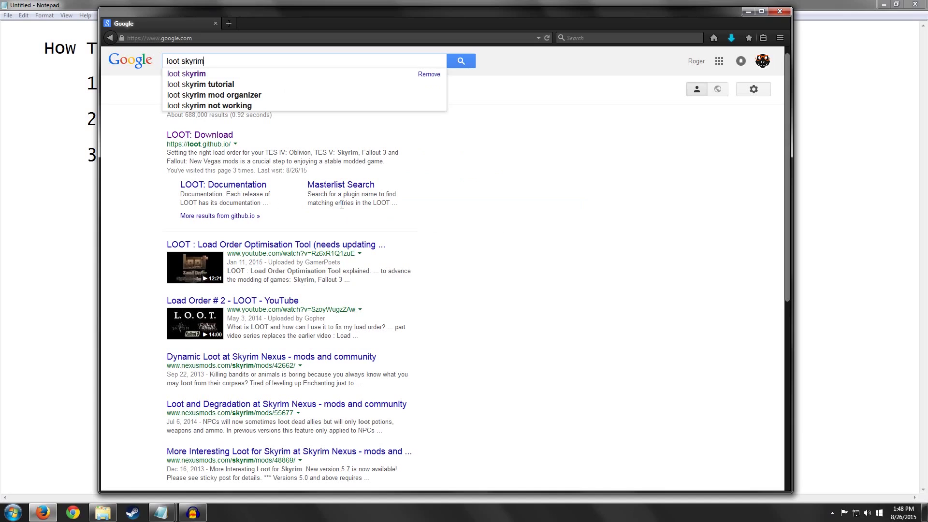
{"action": "key", "text": "Return"}
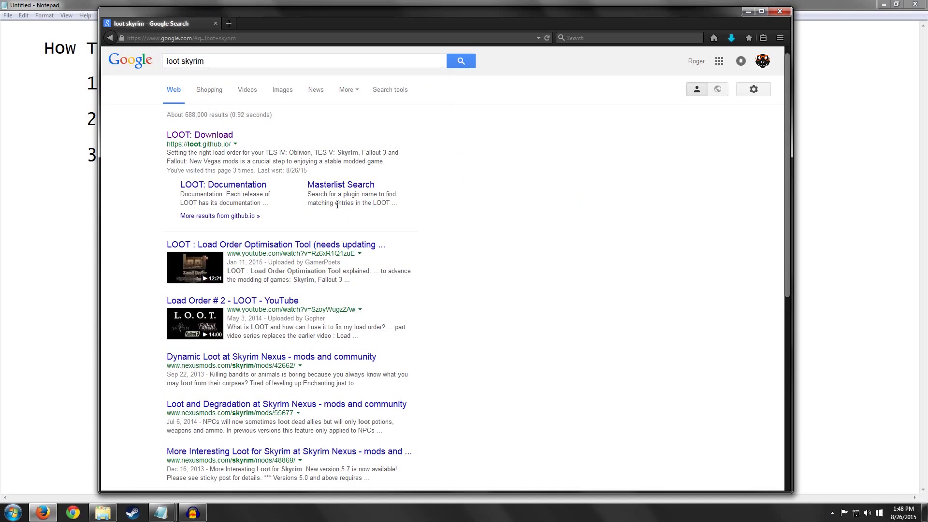
{"action": "left_click", "coordinate": [218, 135]}
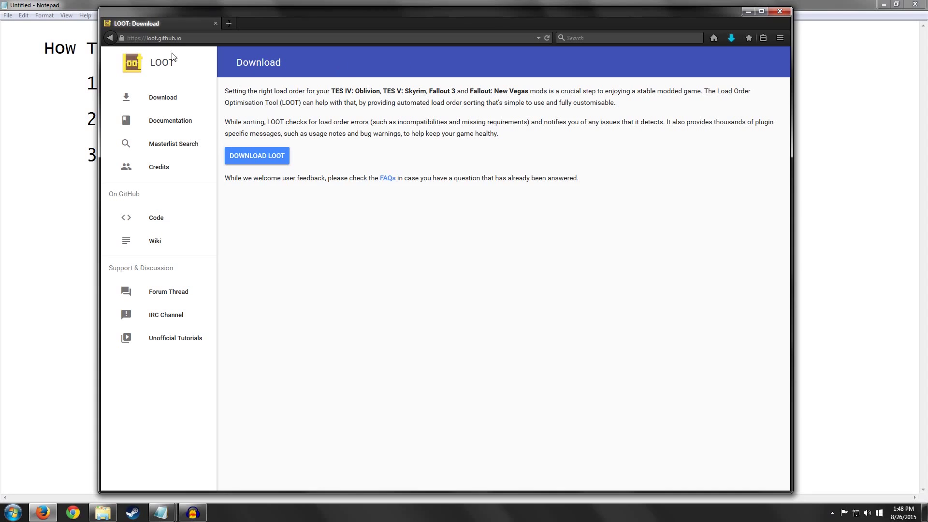
Go to the LOOT v0.8.0 release on GitHub and save LOOT.Installer.exe to the Downloads folder
{"action": "left_click", "coordinate": [267, 159]}
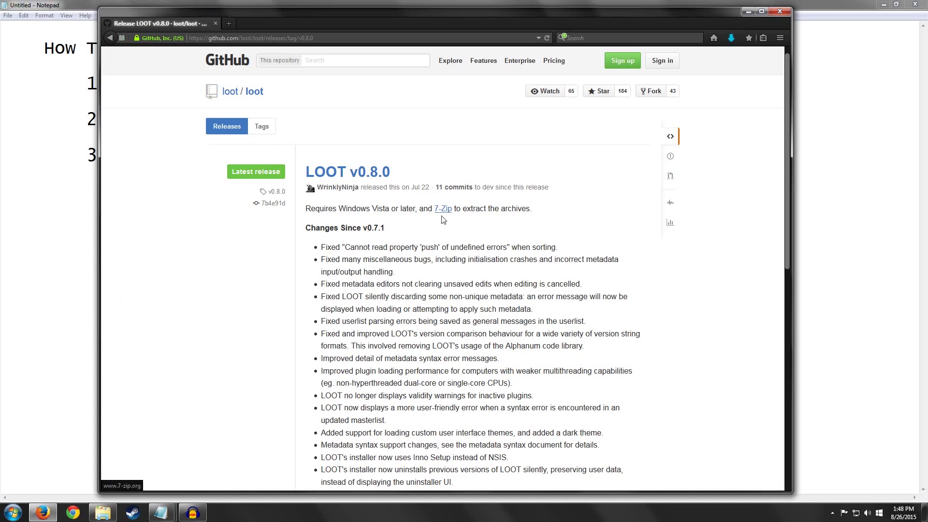
{"action": "scroll", "coordinate": [371, 205], "scroll_direction": "down", "scroll_amount": 5}
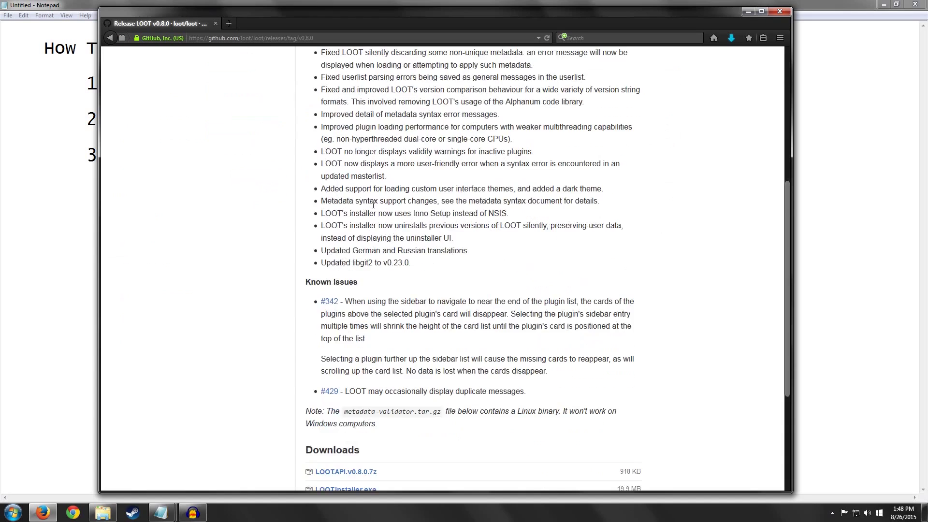
{"action": "scroll", "coordinate": [373, 204], "scroll_direction": "down", "scroll_amount": 3}
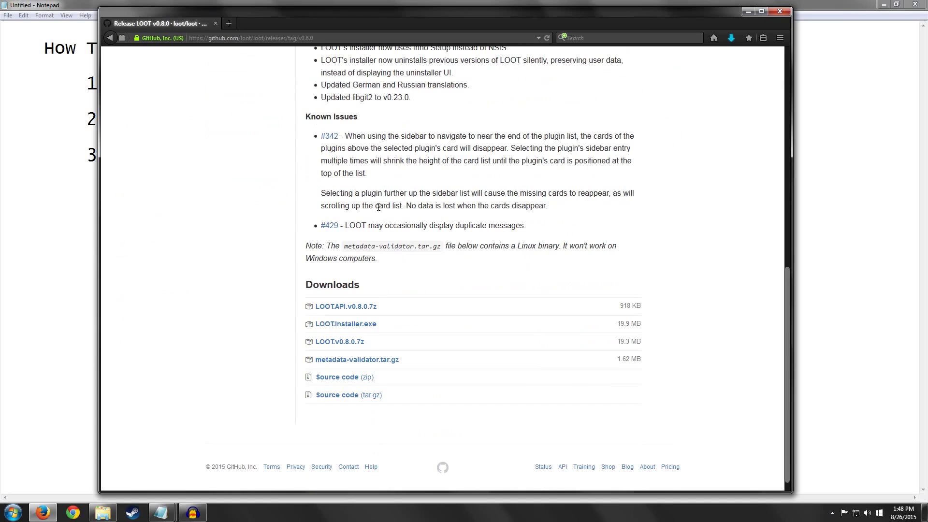
{"action": "left_click", "coordinate": [353, 327]}
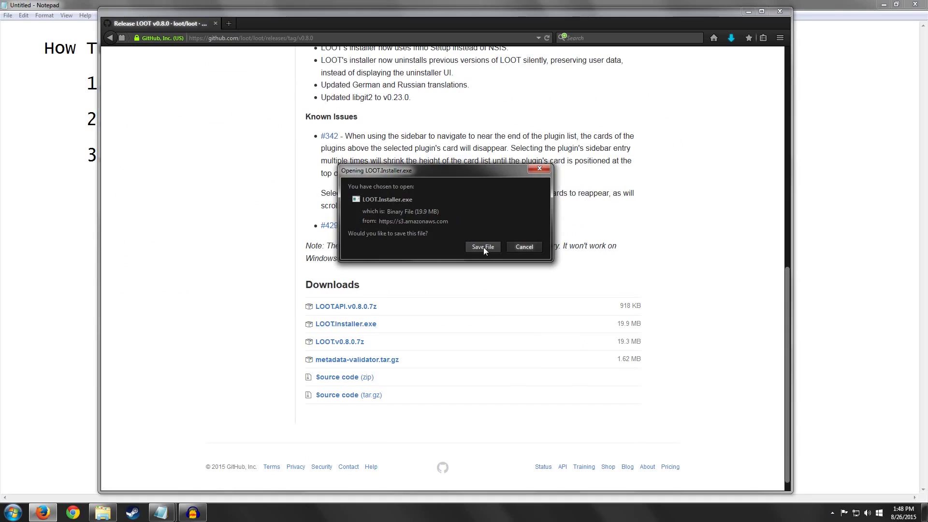
{"action": "left_click", "coordinate": [483, 247]}
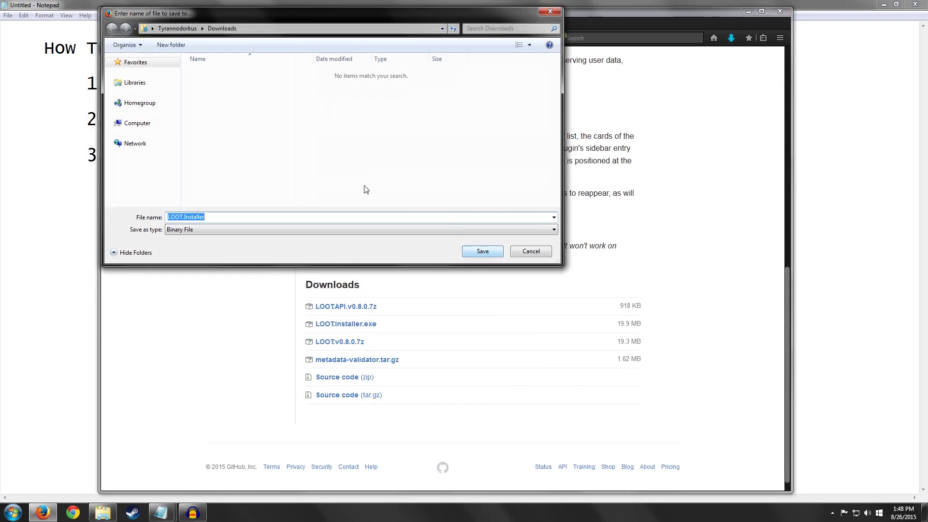
{"action": "left_click", "coordinate": [491, 252]}
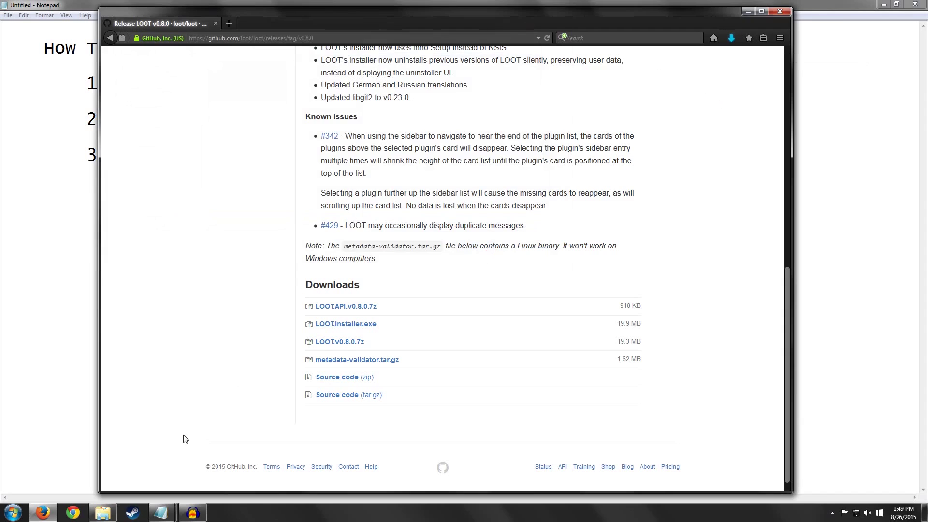
Run LOOT.Installer from the Downloads folder and choose English as the setup language
{"action": "left_click", "coordinate": [103, 511]}
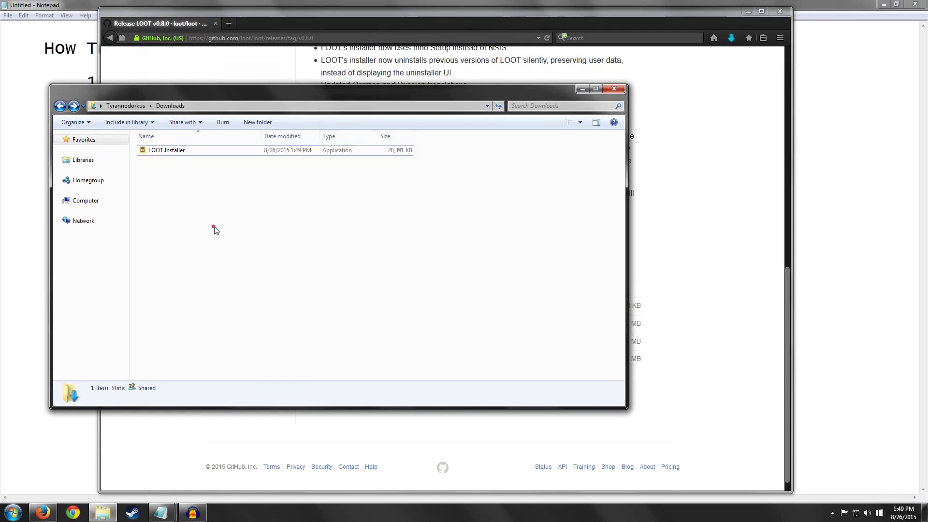
{"action": "left_click", "coordinate": [167, 152]}
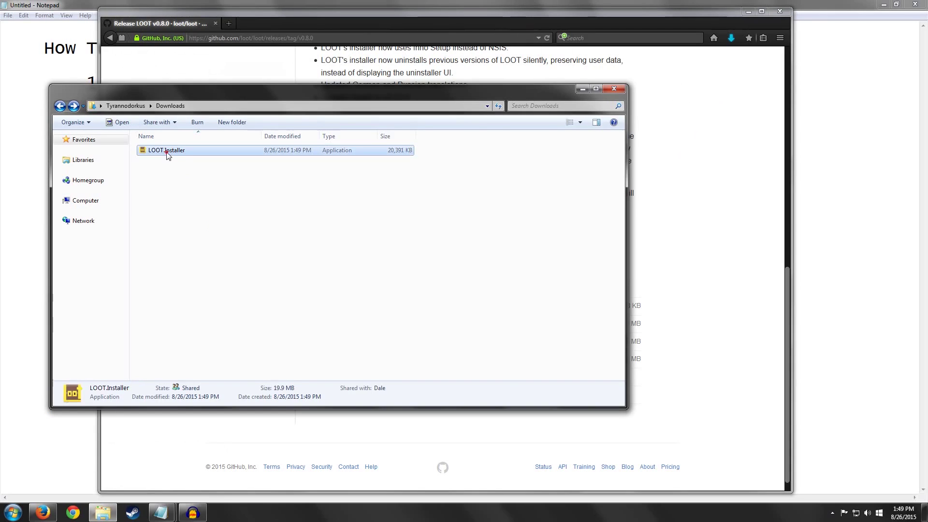
{"action": "double_click", "coordinate": [167, 152]}
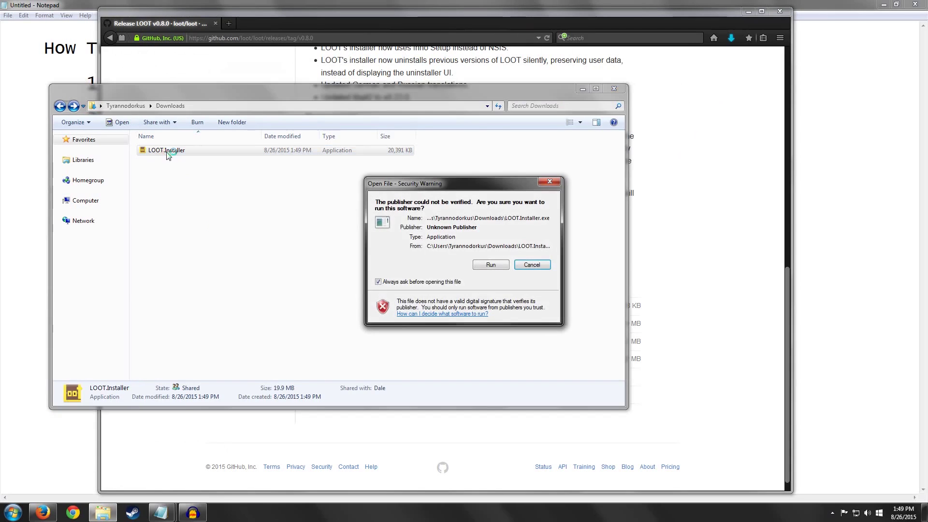
{"action": "left_click", "coordinate": [489, 265]}
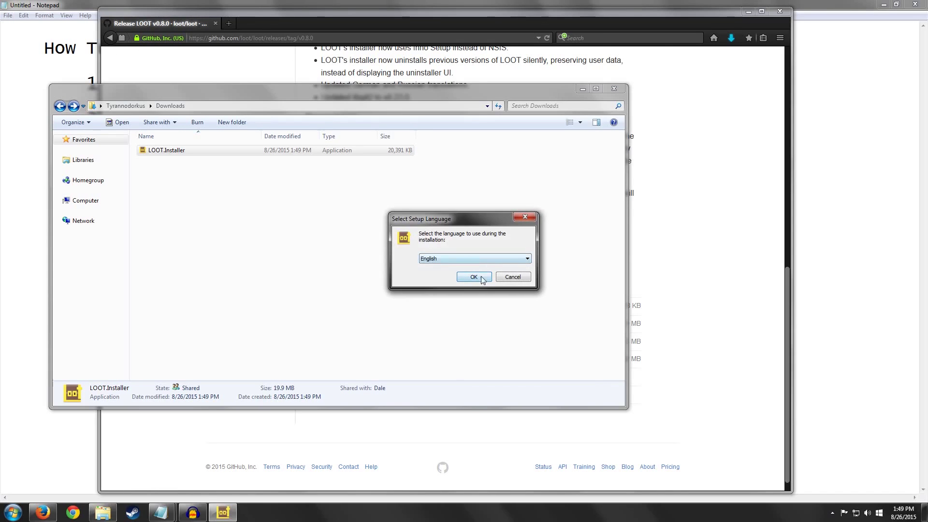
{"action": "left_click", "coordinate": [476, 276]}
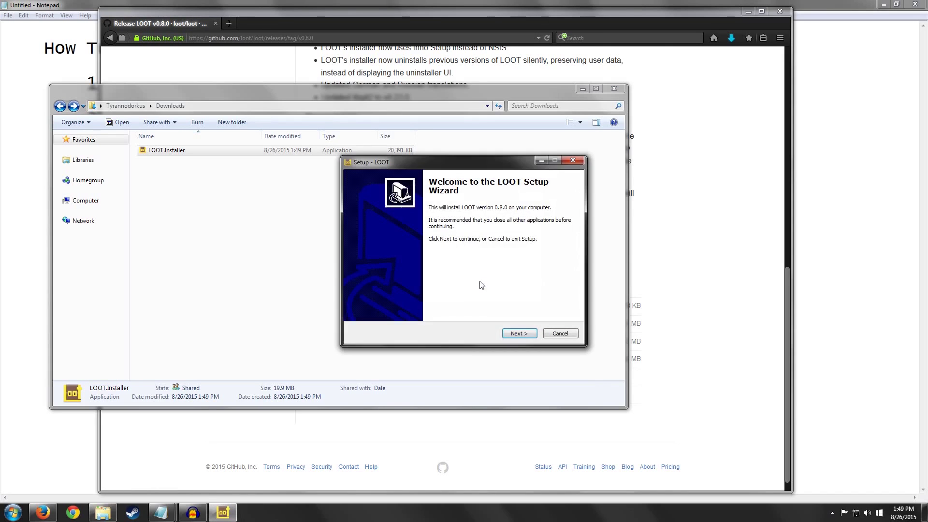
Install LOOT in C:\Program Files (x86)\LOOT with a Start Menu folder named LOOT and no desktop icon
{"action": "left_click", "coordinate": [520, 333]}
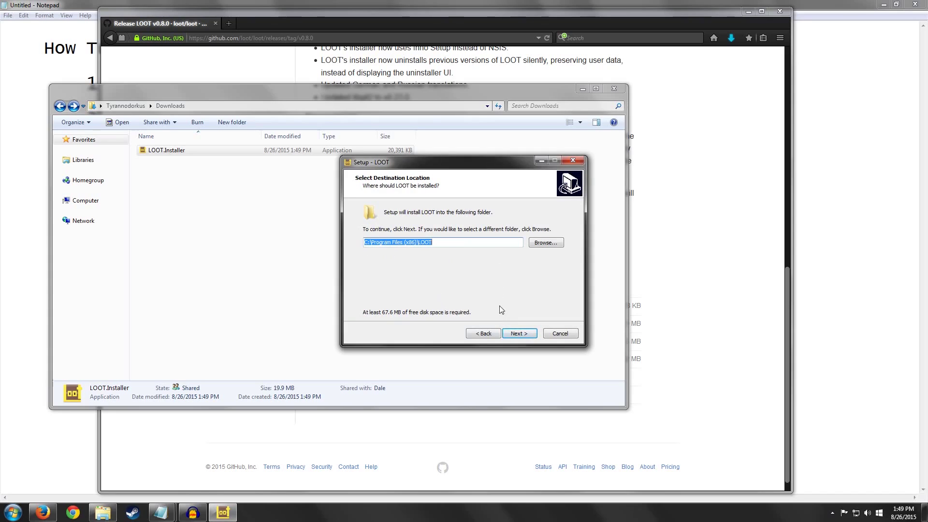
{"action": "left_click", "coordinate": [525, 337]}
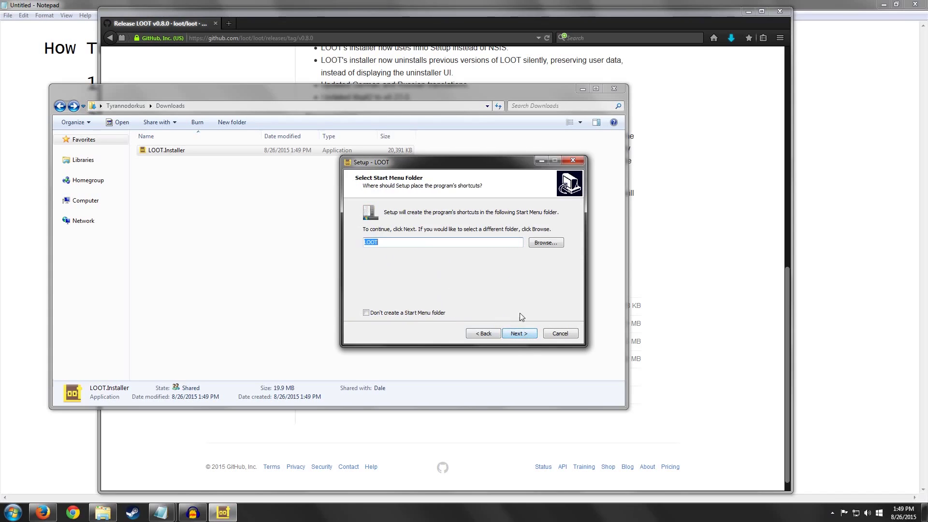
{"action": "left_click", "coordinate": [518, 333]}
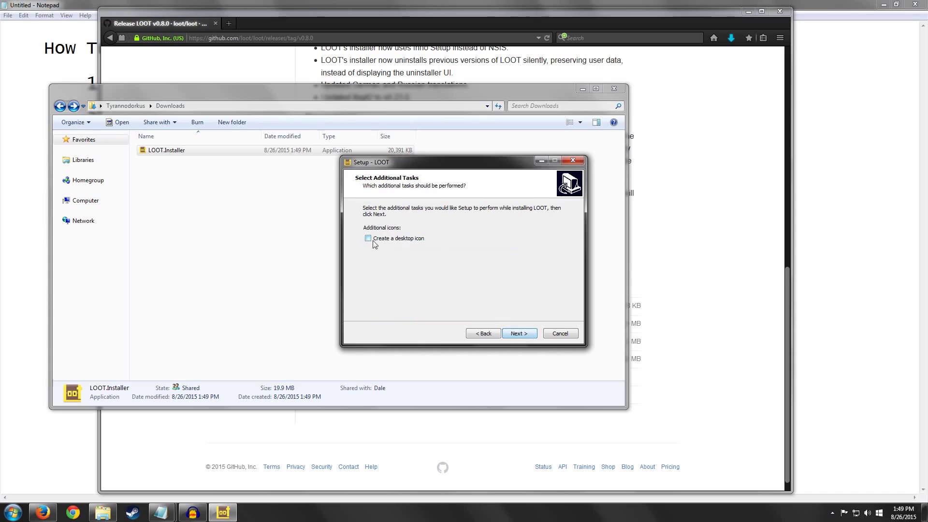
{"action": "left_click", "coordinate": [407, 239]}
{"action": "left_click", "coordinate": [408, 239]}
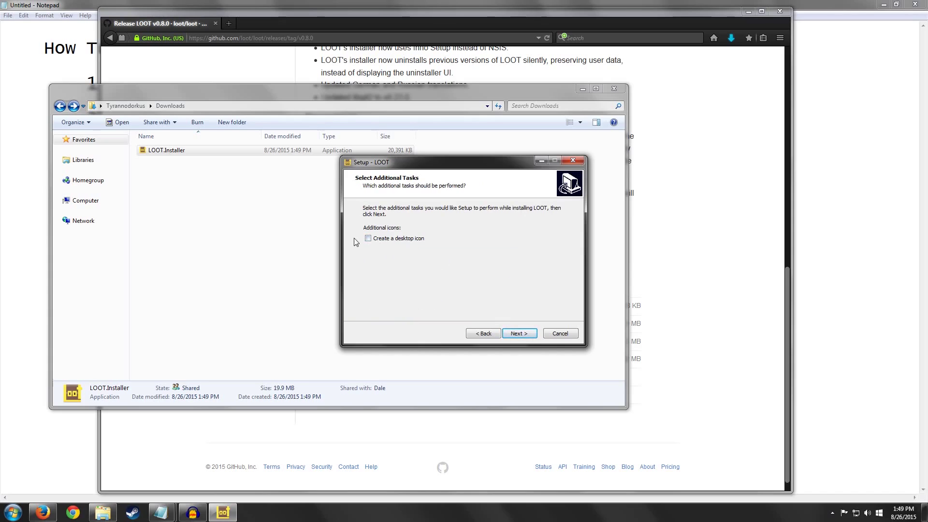
{"action": "left_click", "coordinate": [518, 334]}
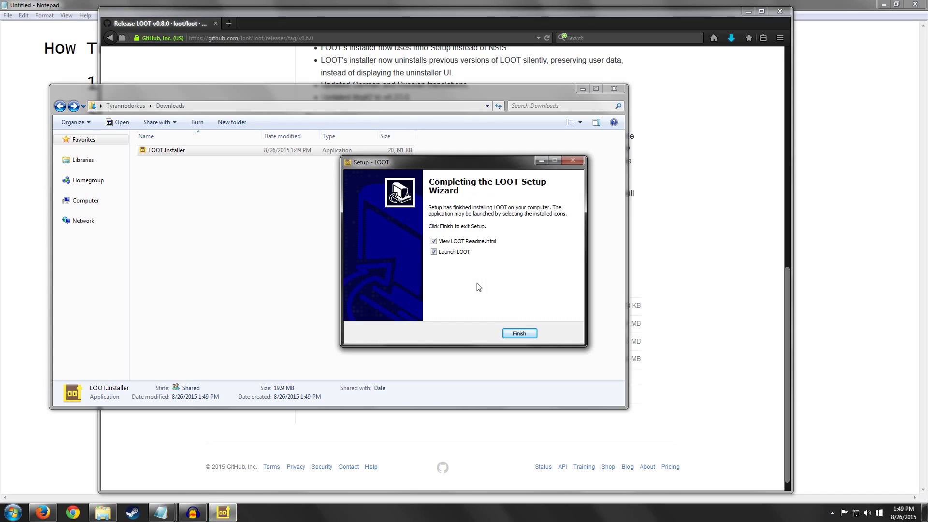
Finish the LOOT setup without viewing the readme and return to the Notepad instructions
{"action": "left_click", "coordinate": [458, 242]}
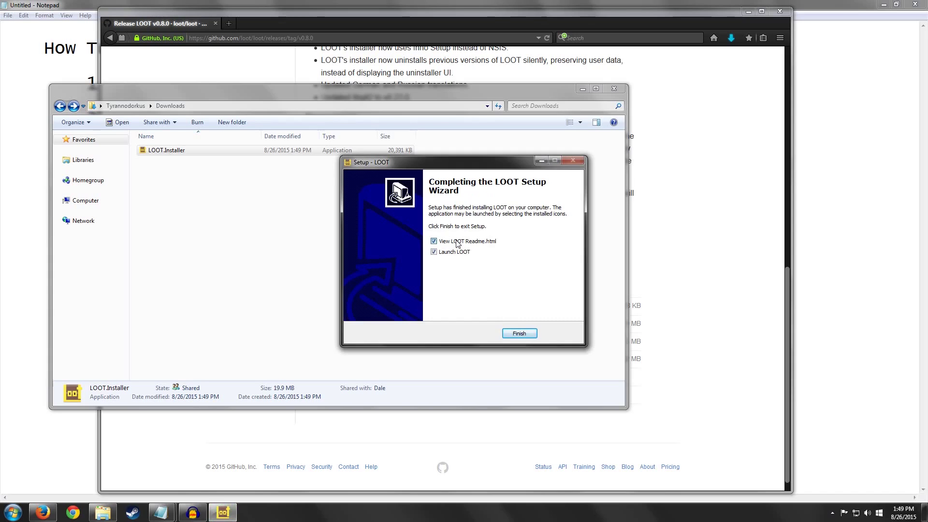
{"action": "left_click", "coordinate": [518, 334]}
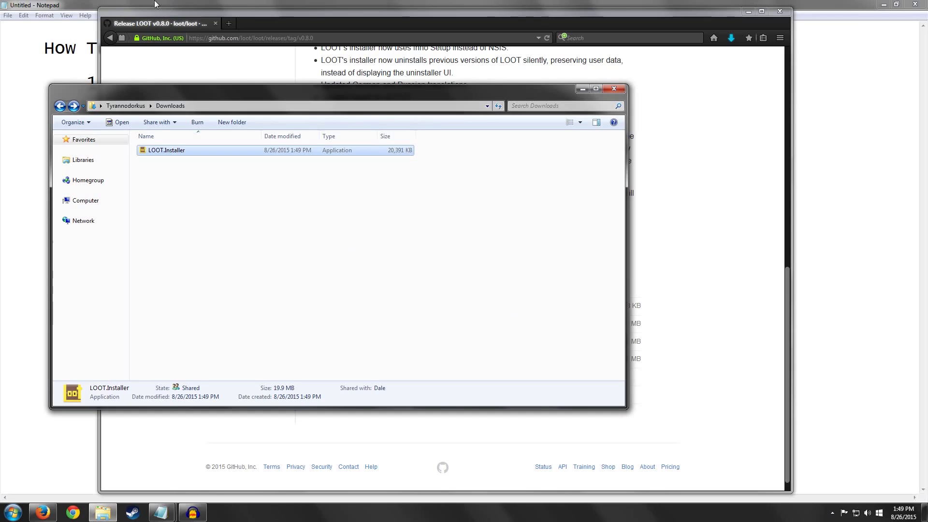
{"action": "left_click", "coordinate": [84, 8]}
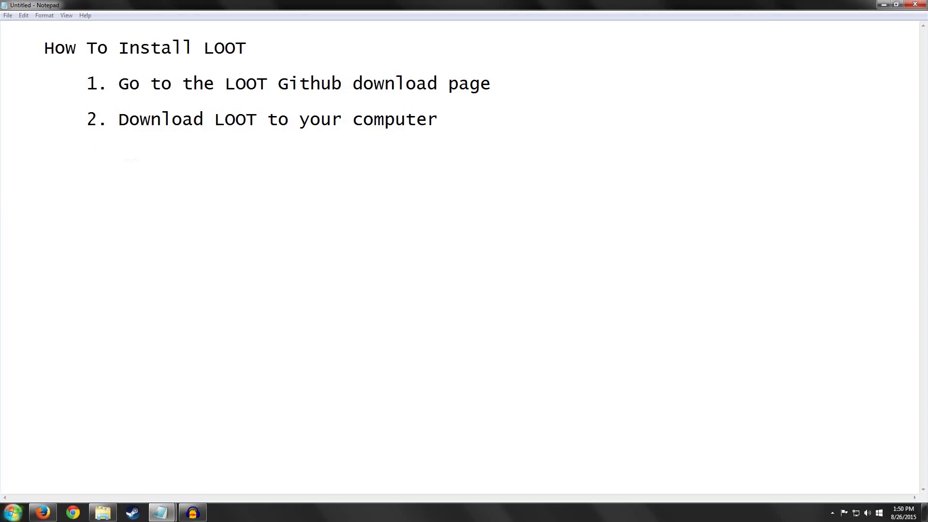
Search the installed programs for "loot" and launch LOOT
{"action": "left_click", "coordinate": [13, 512]}
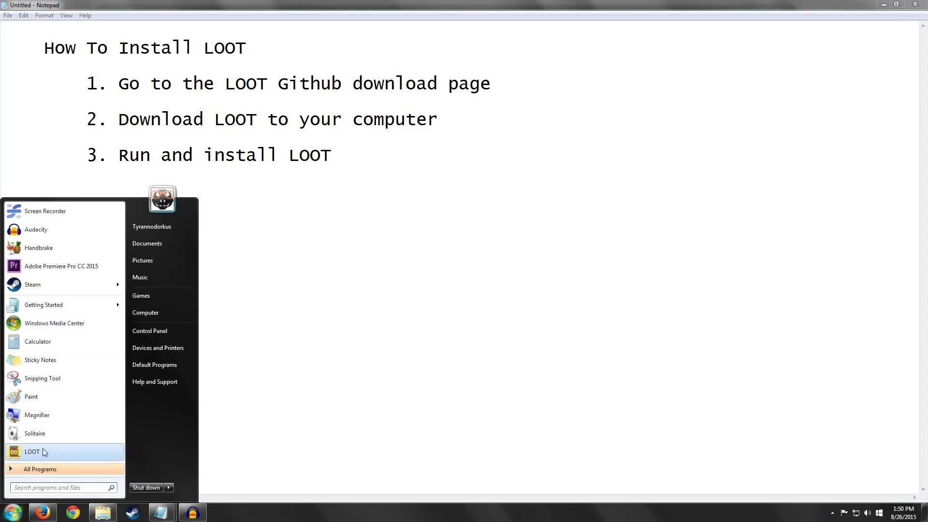
{"action": "left_click", "coordinate": [43, 486]}
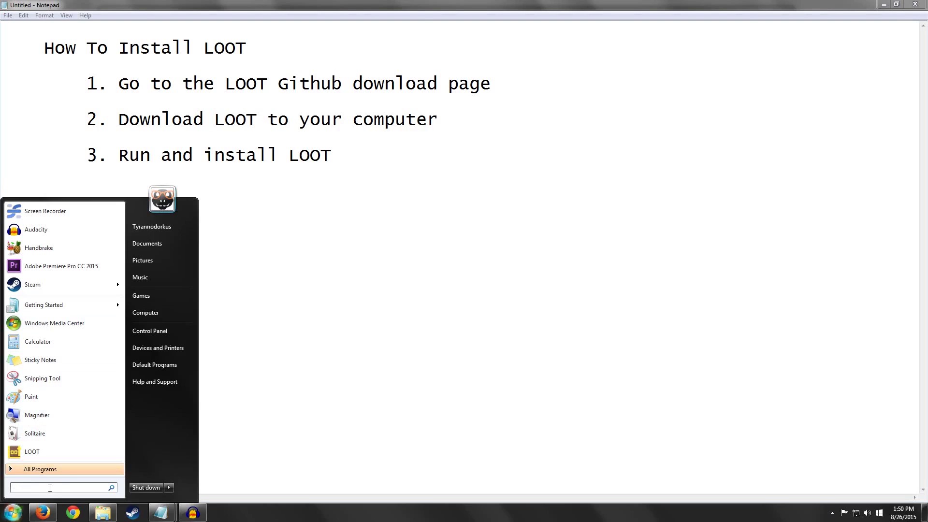
{"action": "type", "text": "loot"}
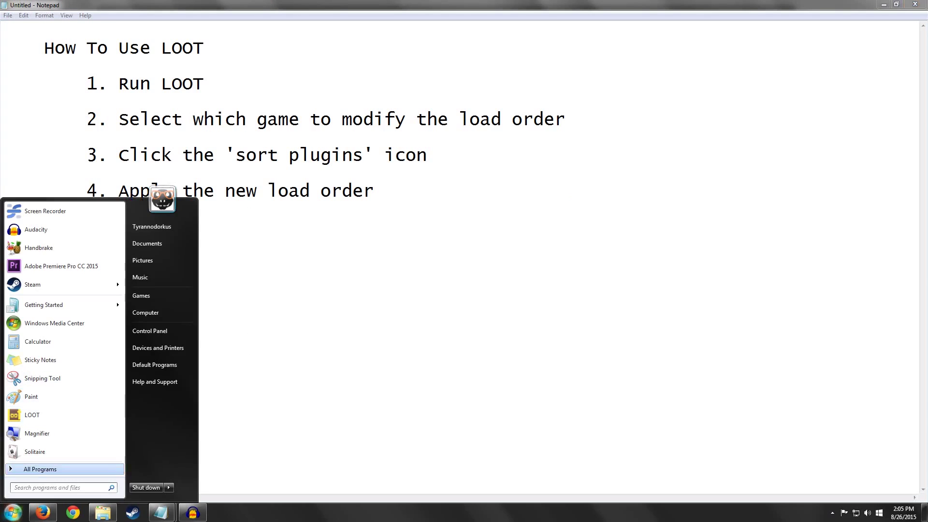
{"action": "left_click", "coordinate": [59, 489]}
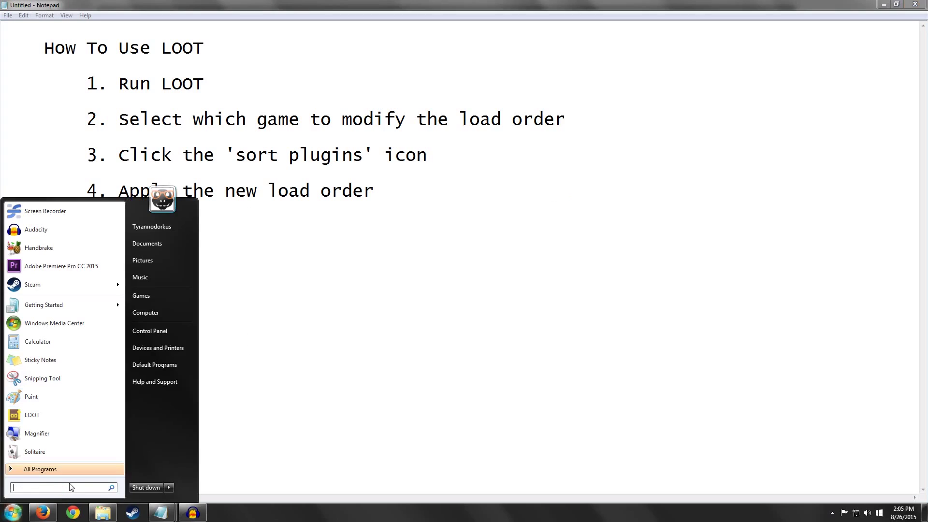
{"action": "type", "text": "loot"}
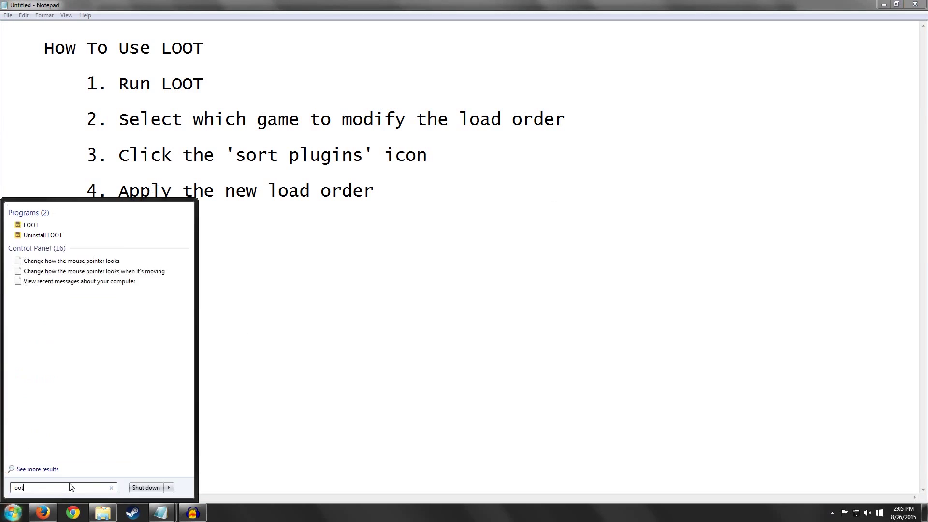
{"action": "left_click", "coordinate": [31, 225]}
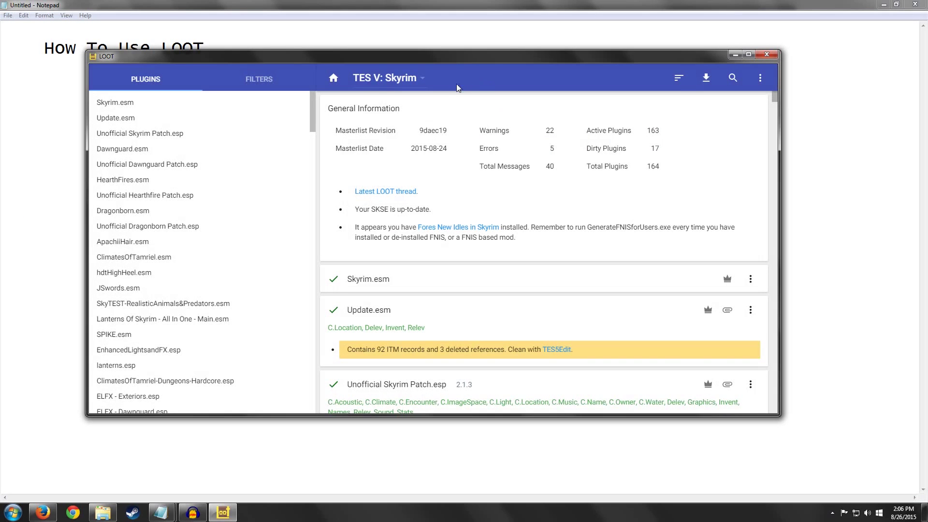
Choose TES V: Skyrim as the game, sort its plugins and close LOOT
{"action": "left_click", "coordinate": [422, 80]}
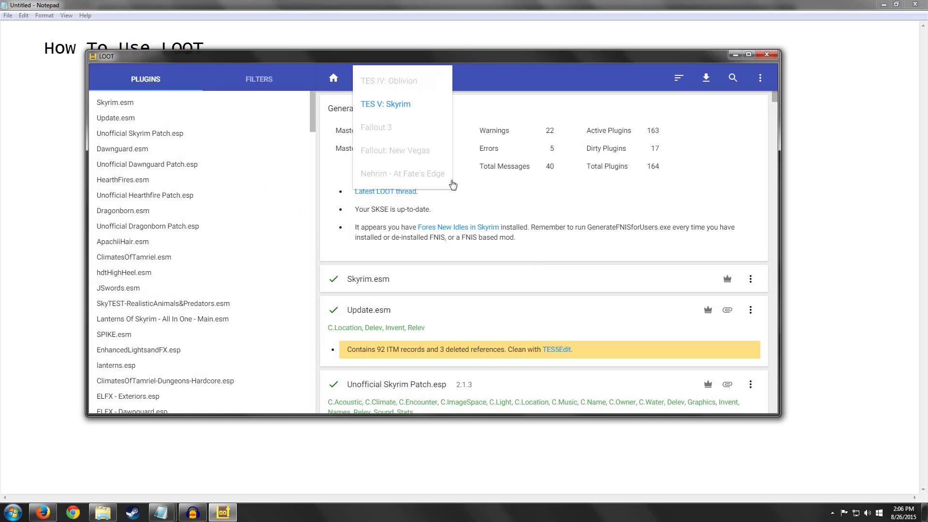
{"action": "left_click", "coordinate": [399, 109]}
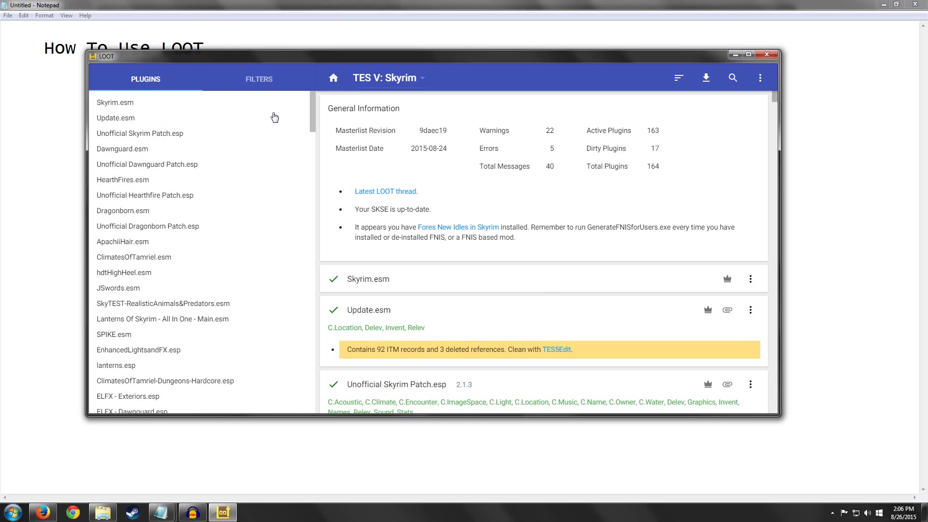
{"action": "left_click", "coordinate": [679, 81]}
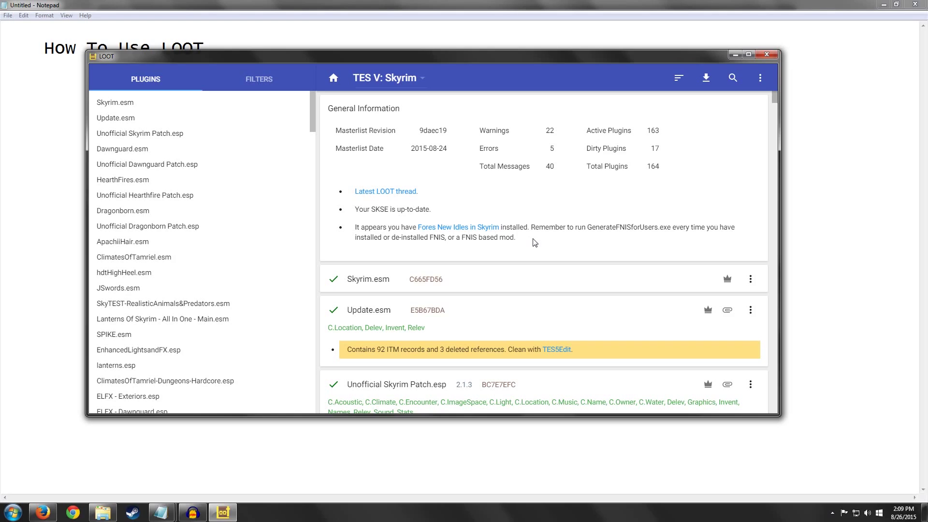
{"action": "left_click", "coordinate": [768, 57]}
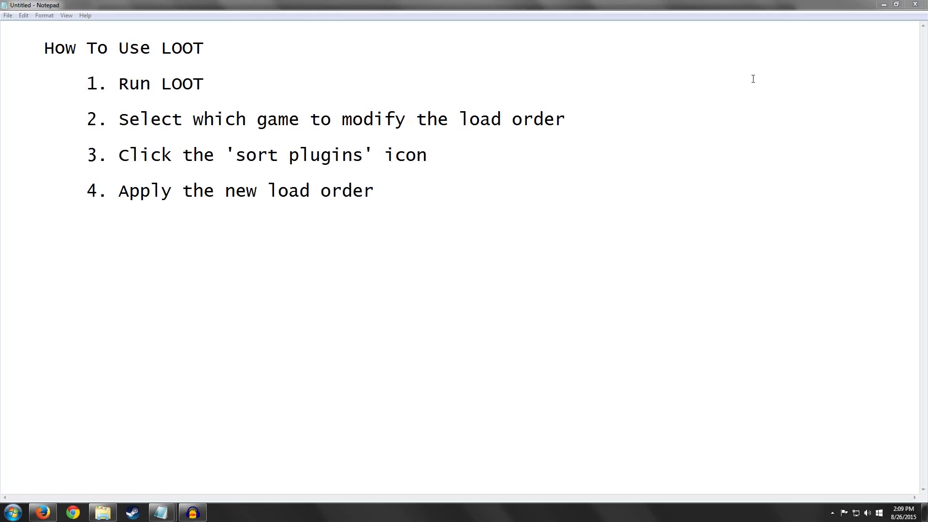